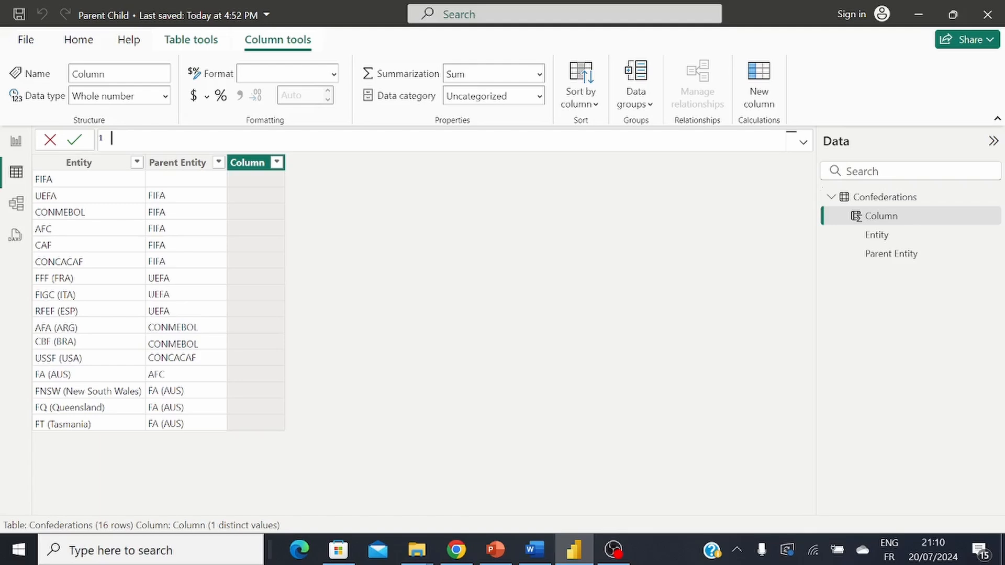
Define the new calculated column as PATH = PATH(Confederations[Entity ],Confederations[Parent Entity])
{"action": "type", "text": "PATH = PATH"}
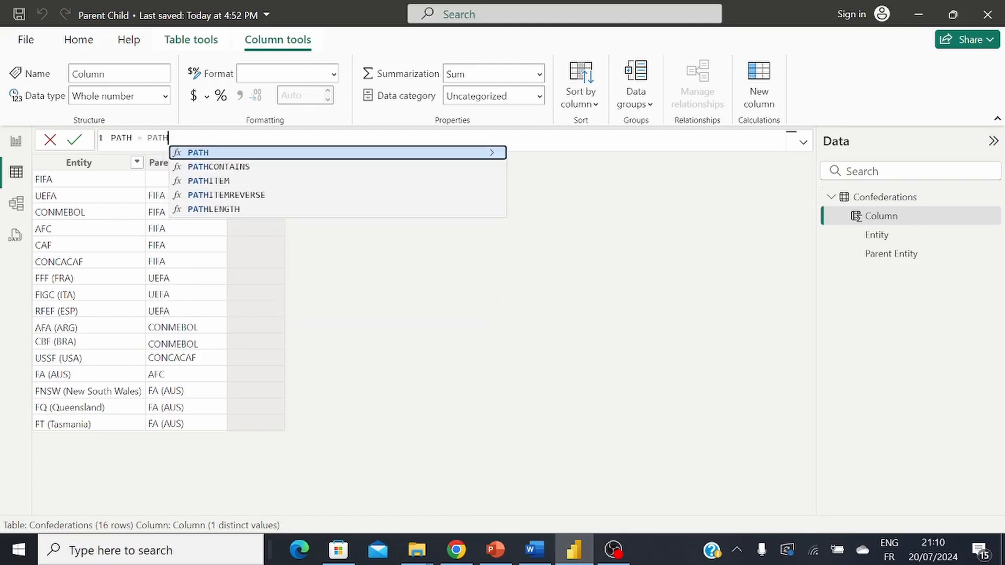
{"action": "type", "text": "("}
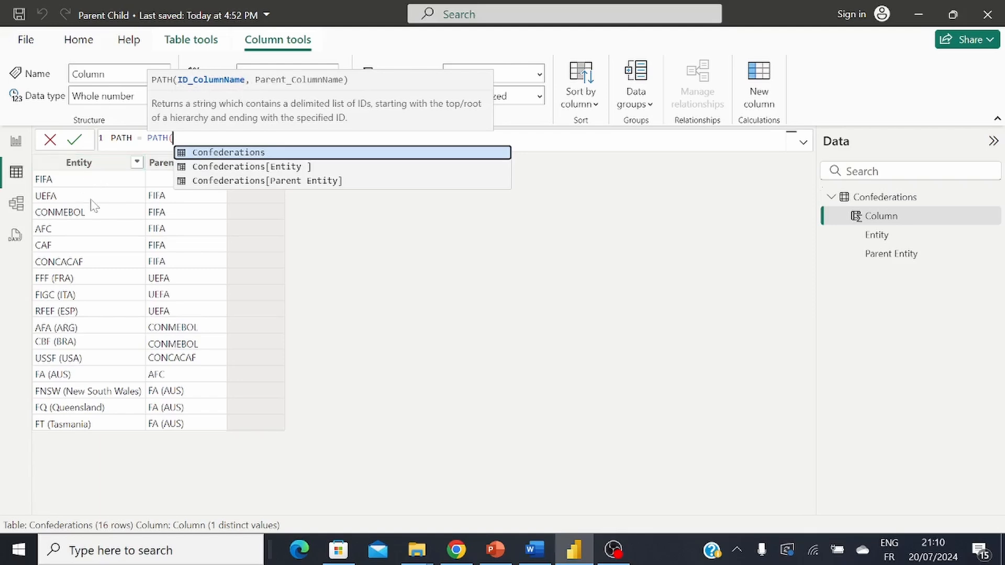
{"action": "key", "text": "Down"}
{"action": "key", "text": "Tab"}
{"action": "type", "text": ","}
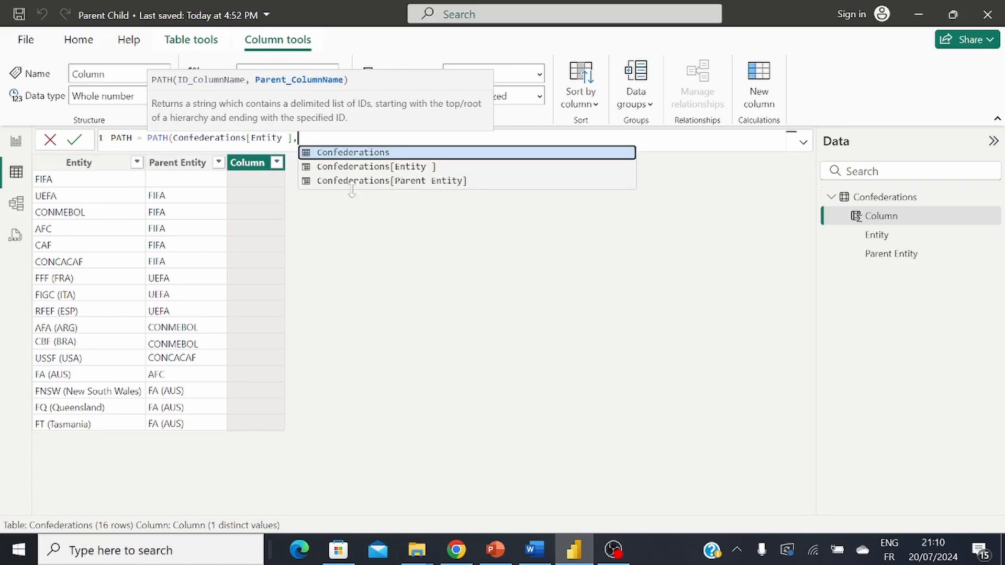
{"action": "left_click", "coordinate": [386, 183]}
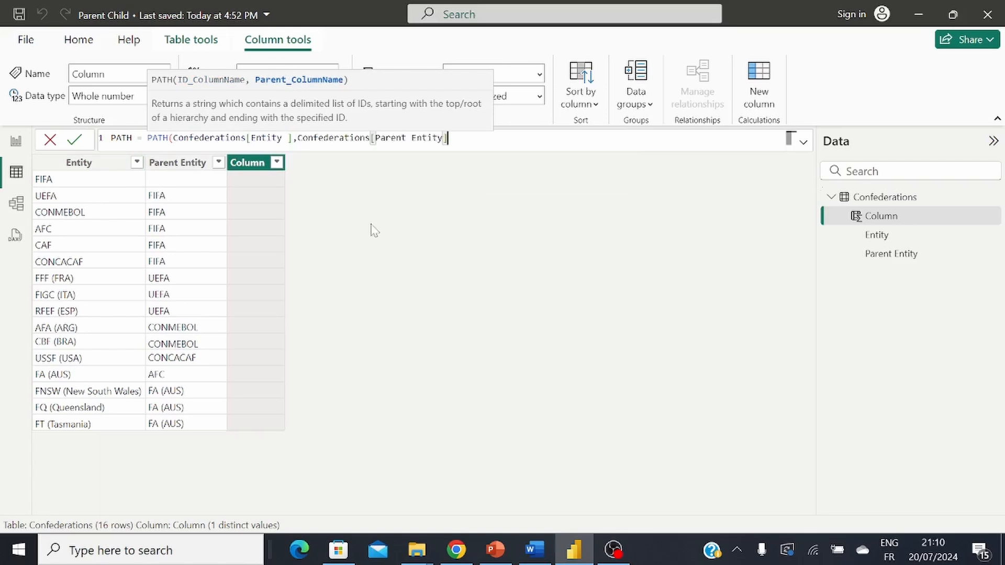
{"action": "type", "text": ")"}
{"action": "key", "text": "Return"}
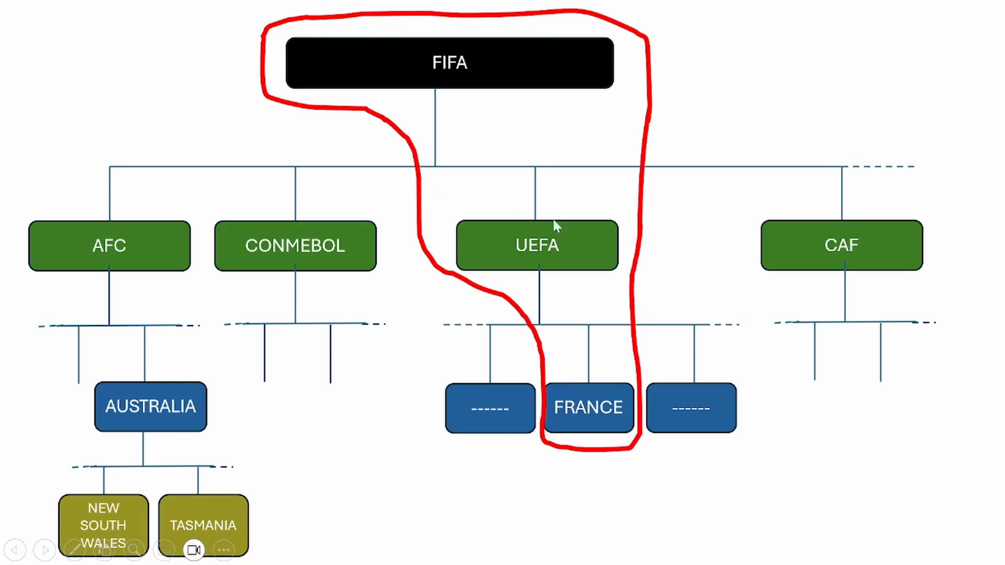
{"action": "key", "text": "Right"}
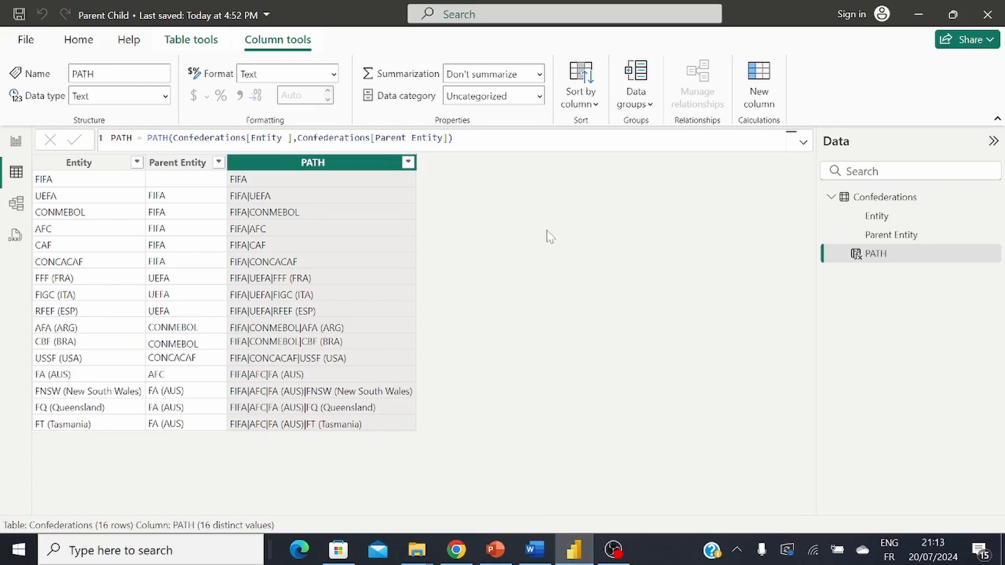
Add a calculated column PATHLENGTH = PATHLENGTH(Confederations[PATH]) to the Confederations table
{"action": "left_click", "coordinate": [760, 78]}
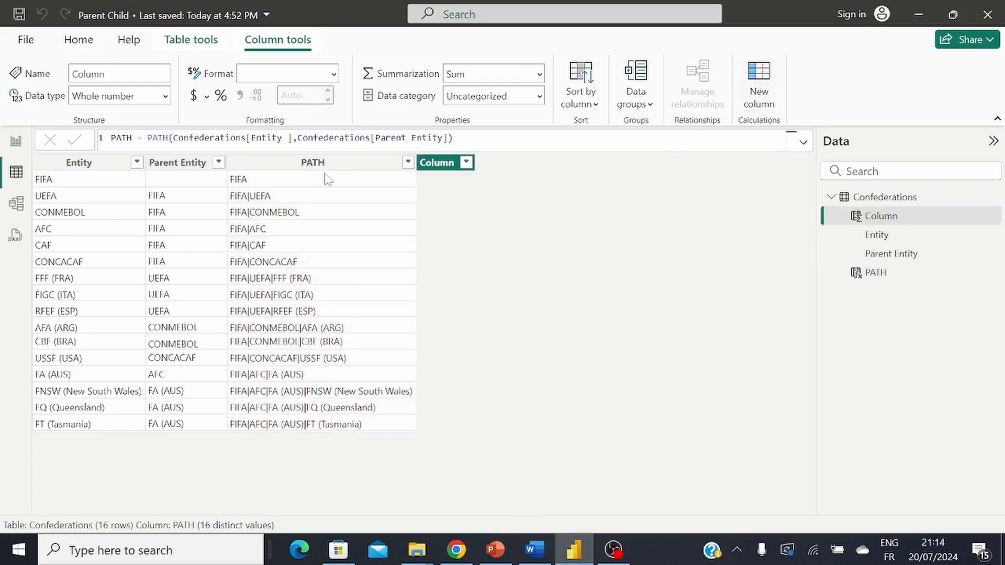
{"action": "type", "text": "P"}
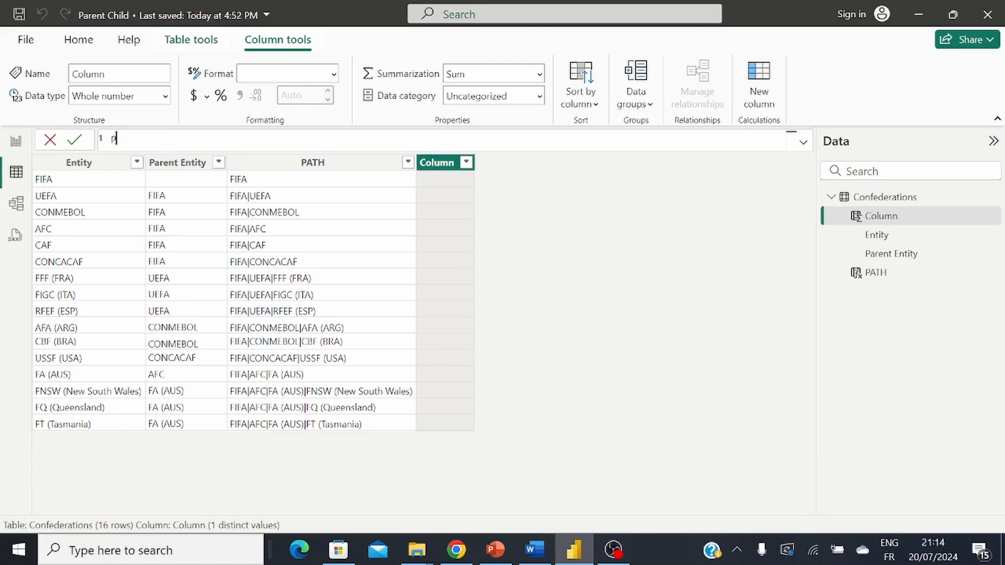
{"action": "type", "text": "ATHLENGTH = PA"}
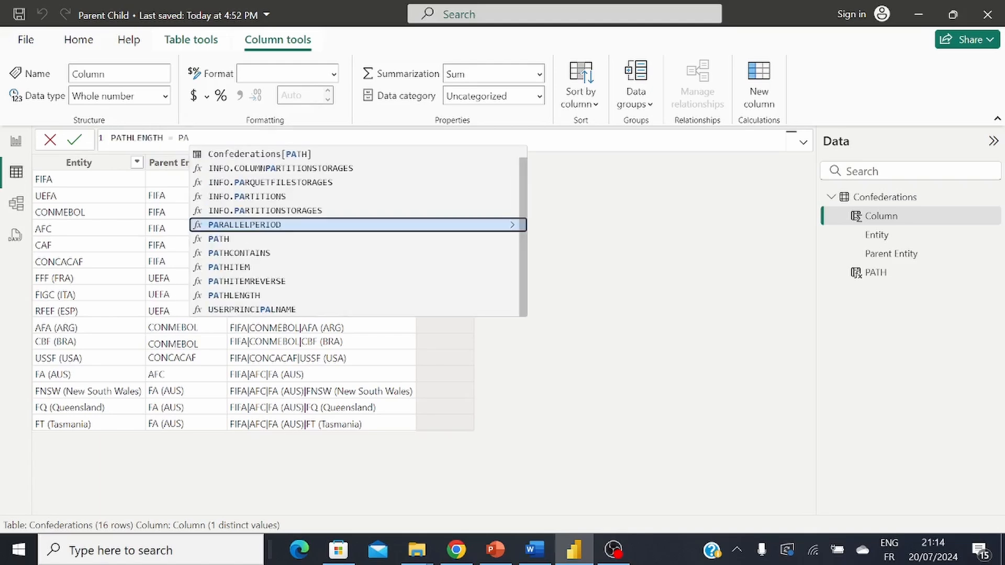
{"action": "key", "text": "Tab"}
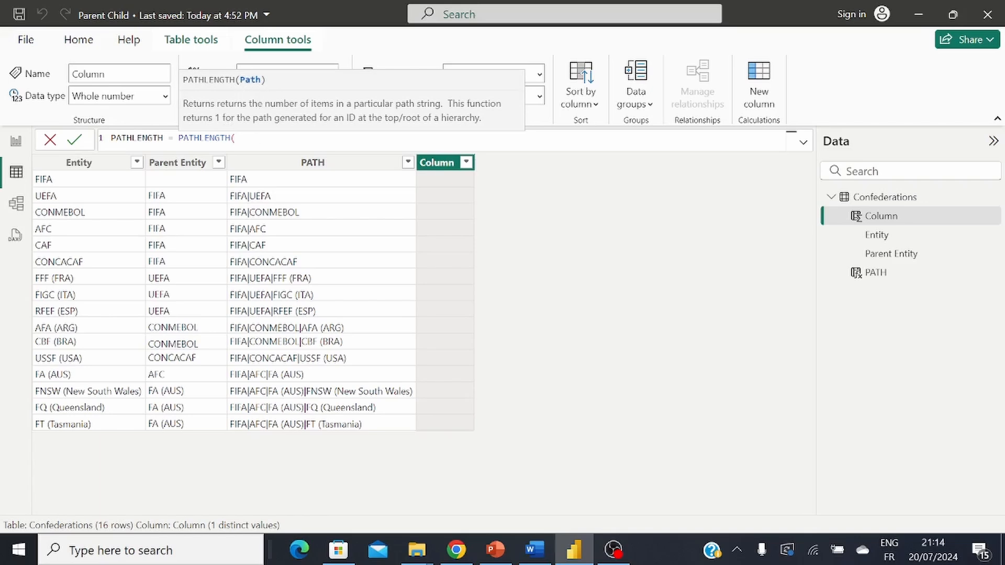
{"action": "type", "text": "Path"}
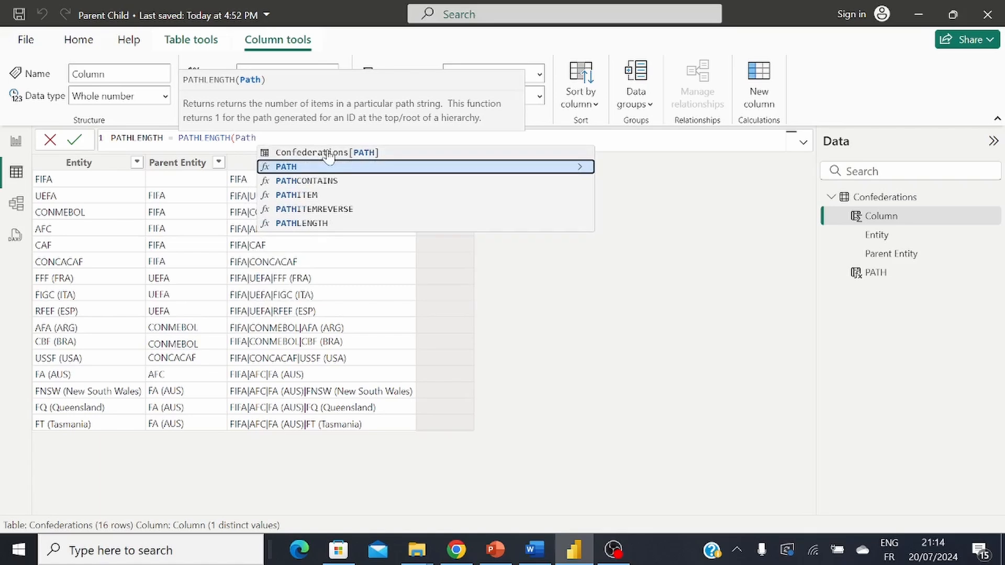
{"action": "left_click", "coordinate": [329, 153]}
{"action": "key", "text": "Return"}
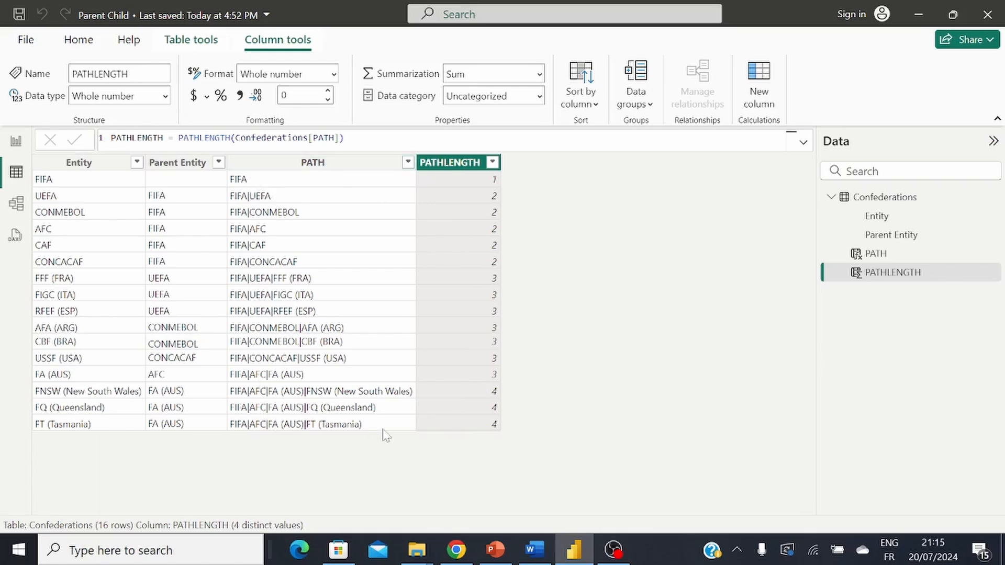
Add a calculated column named PATHITEM that uses the PATHITEM function to return the third item of Confederations[PATH]
{"action": "left_click", "coordinate": [760, 79]}
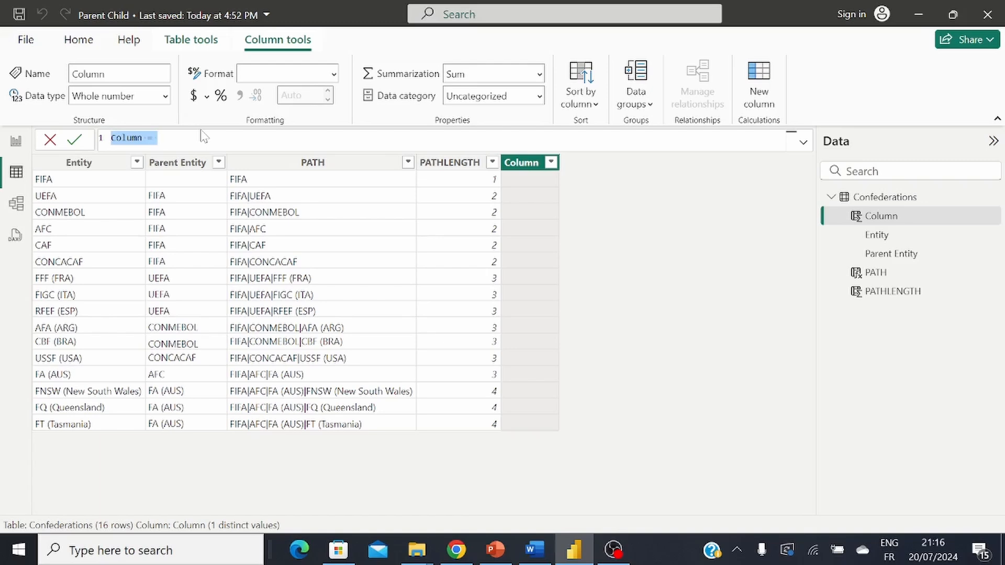
{"action": "type", "text": "PATH"}
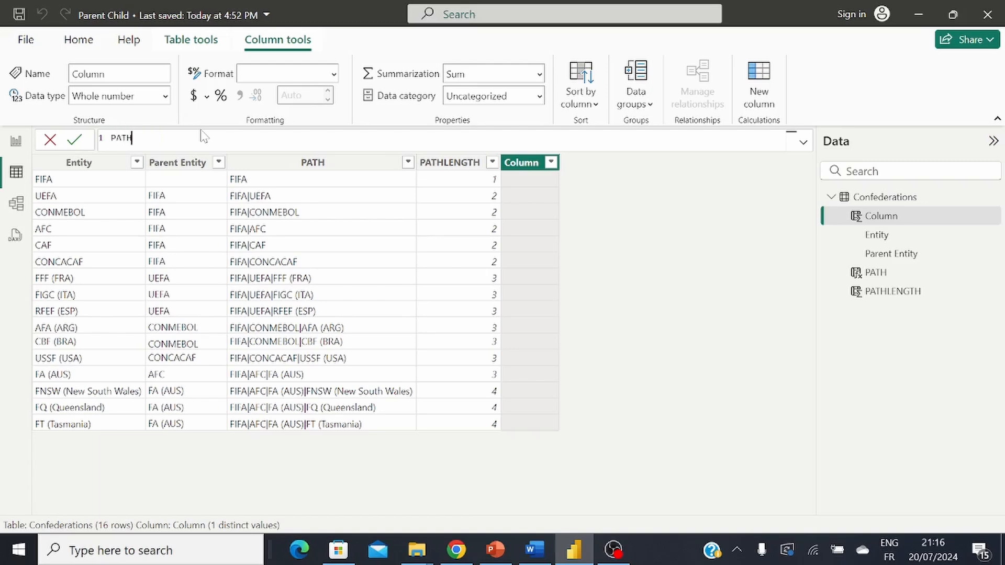
{"action": "type", "text": "ITEM = PA"}
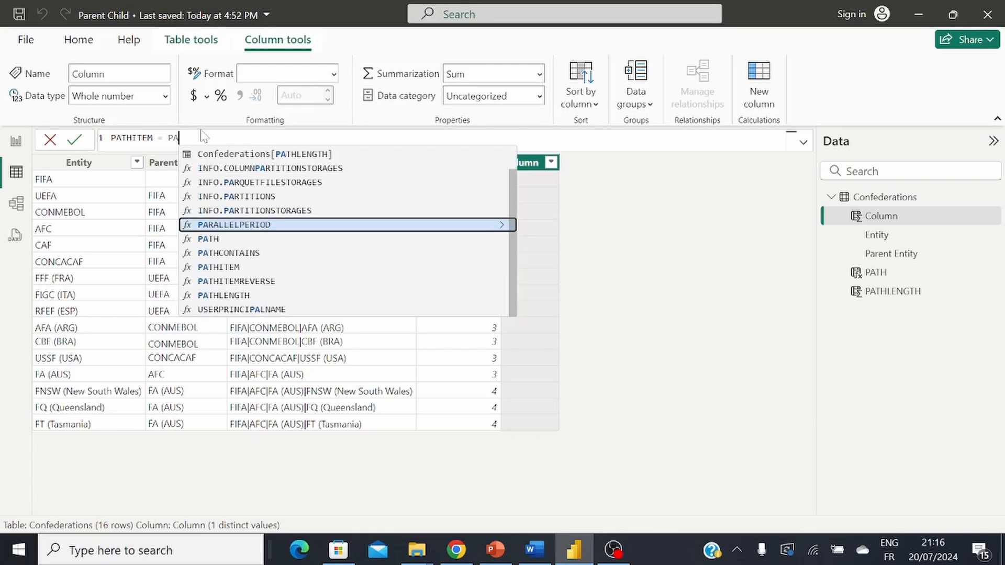
{"action": "type", "text": "THITEM("}
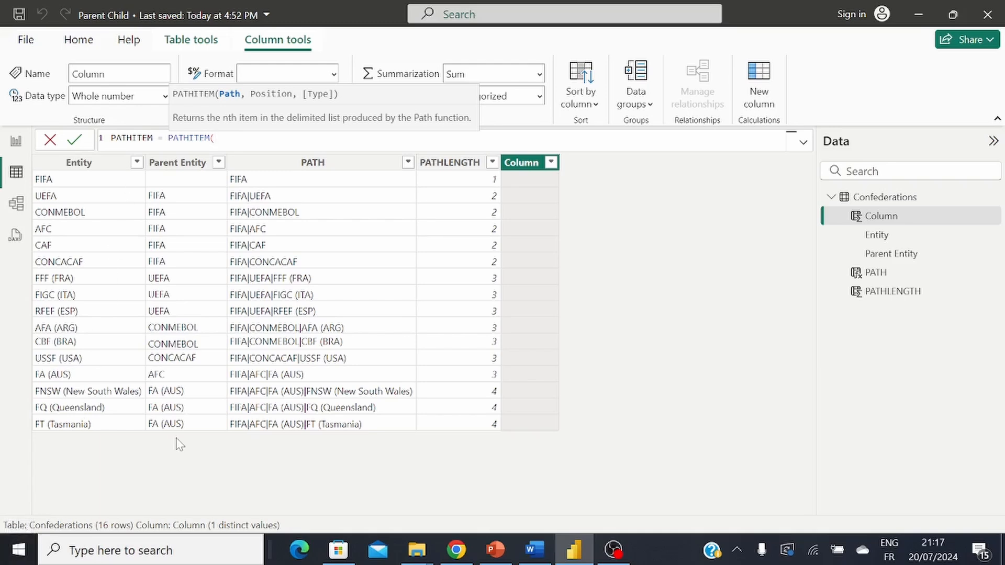
{"action": "type", "text": "path"}
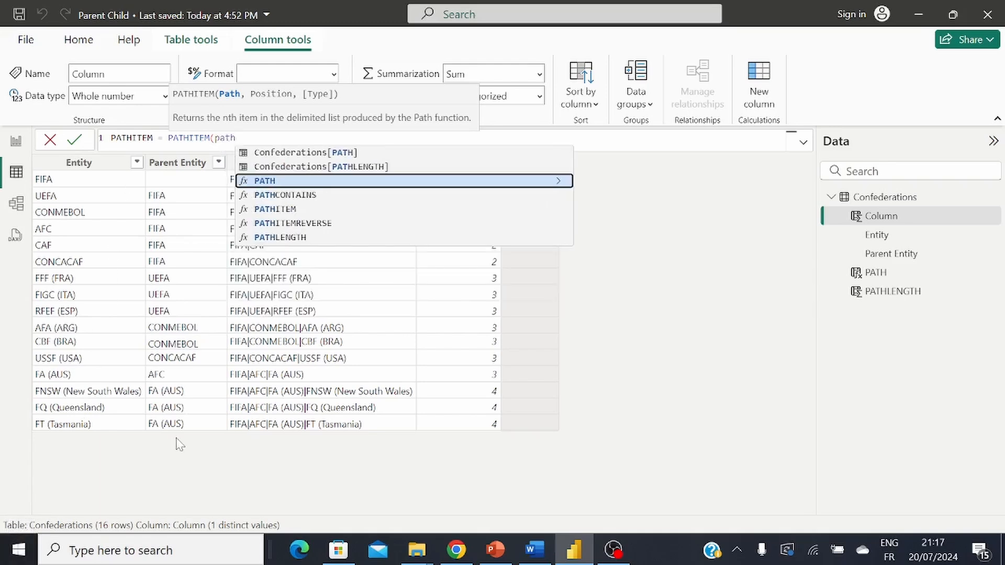
{"action": "left_click", "coordinate": [309, 152]}
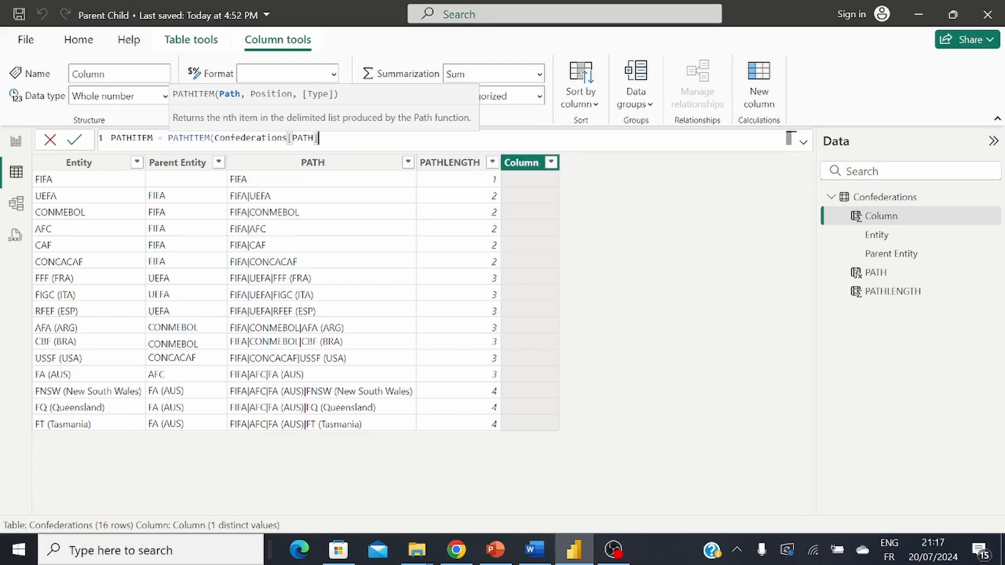
{"action": "type", "text": ","}
{"action": "type", "text": ")"}
{"action": "key", "text": "Return"}
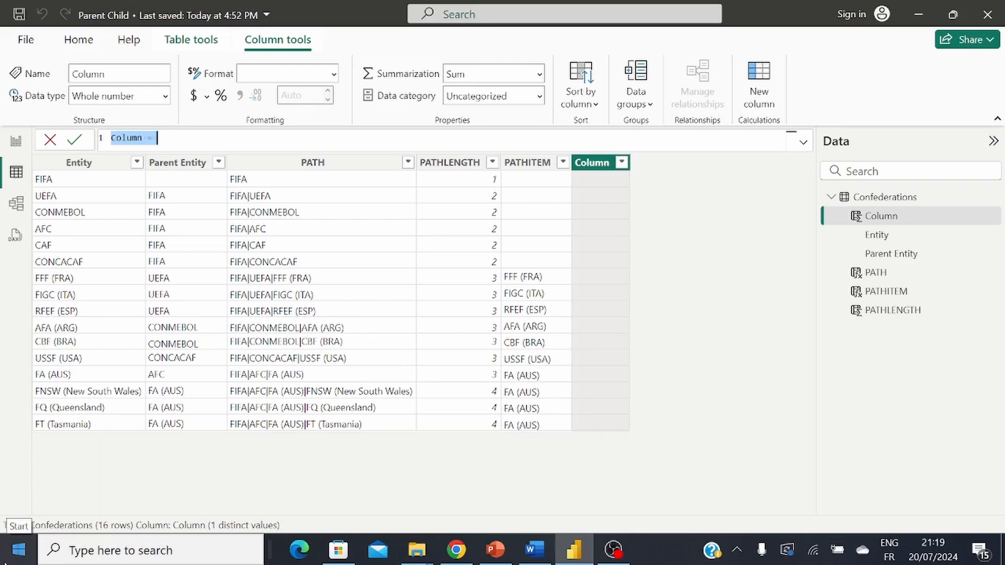
Define another calculated column as PATHITEMREVERSE = PATHITEMREVERSE(Confederations[PATH],3)
{"action": "type", "text": "P"}
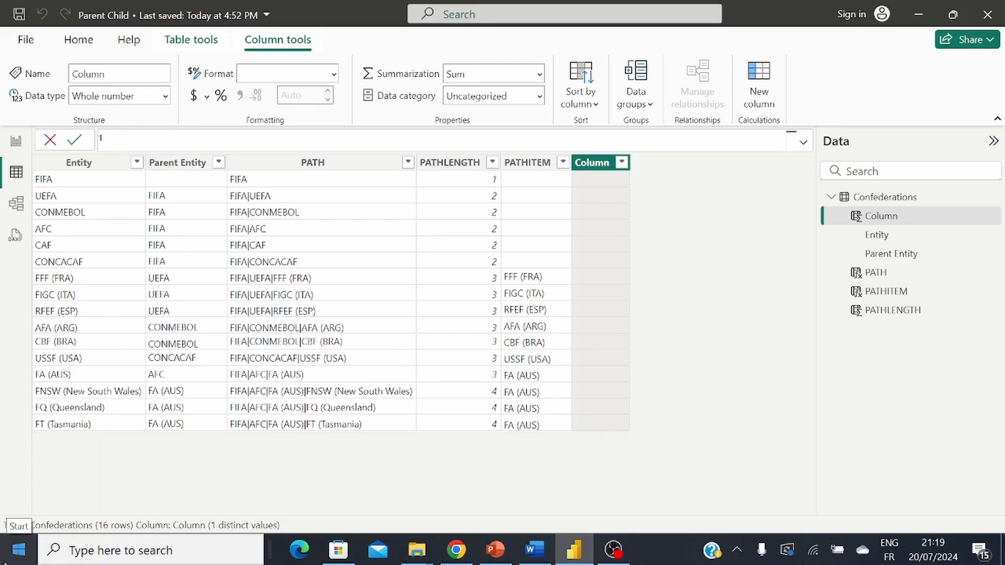
{"action": "type", "text": "ATHITEMREVERSE("}
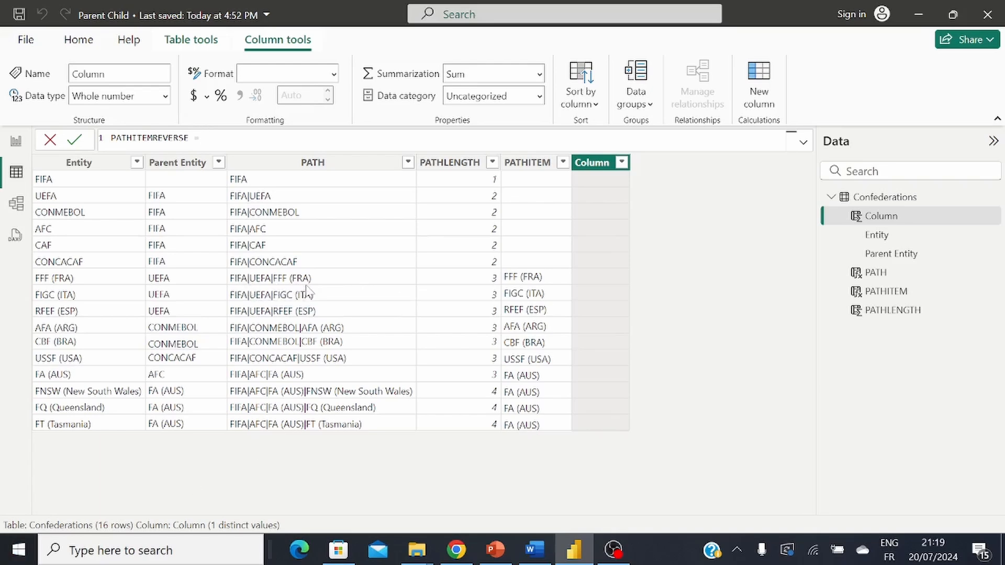
{"action": "type", "text": "P"}
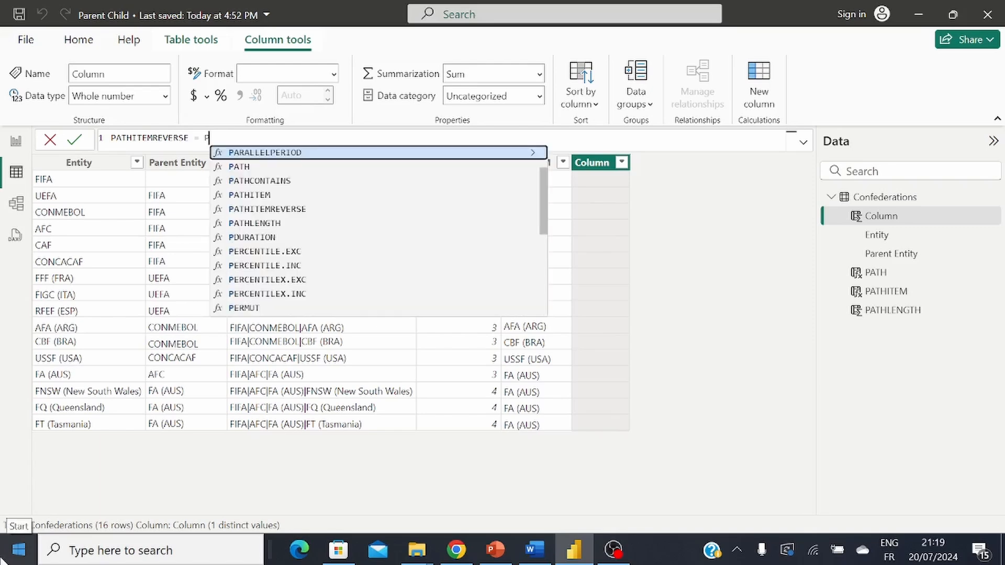
{"action": "type", "text": "ATH"}
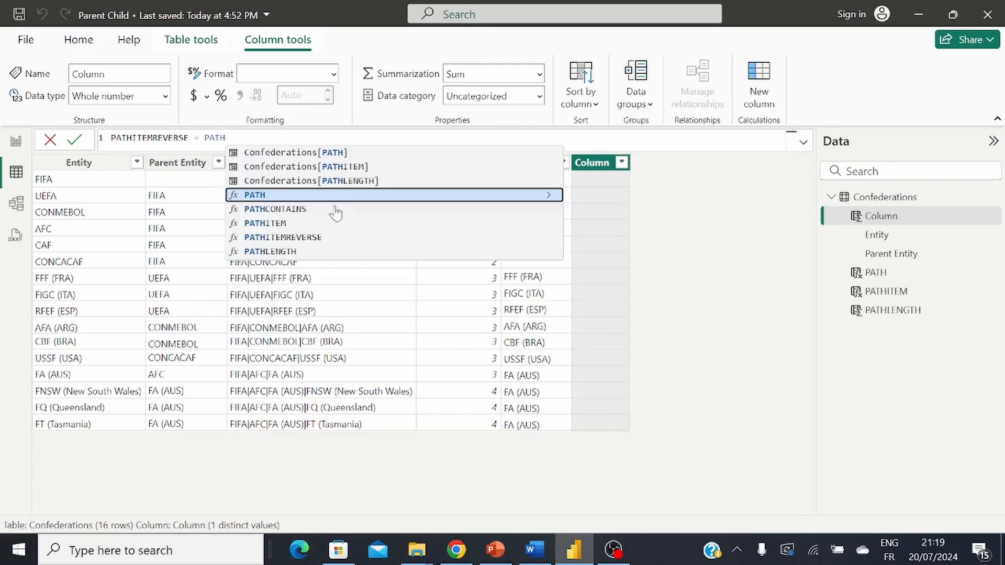
{"action": "left_click", "coordinate": [330, 245]}
{"action": "type", "text": "path"}
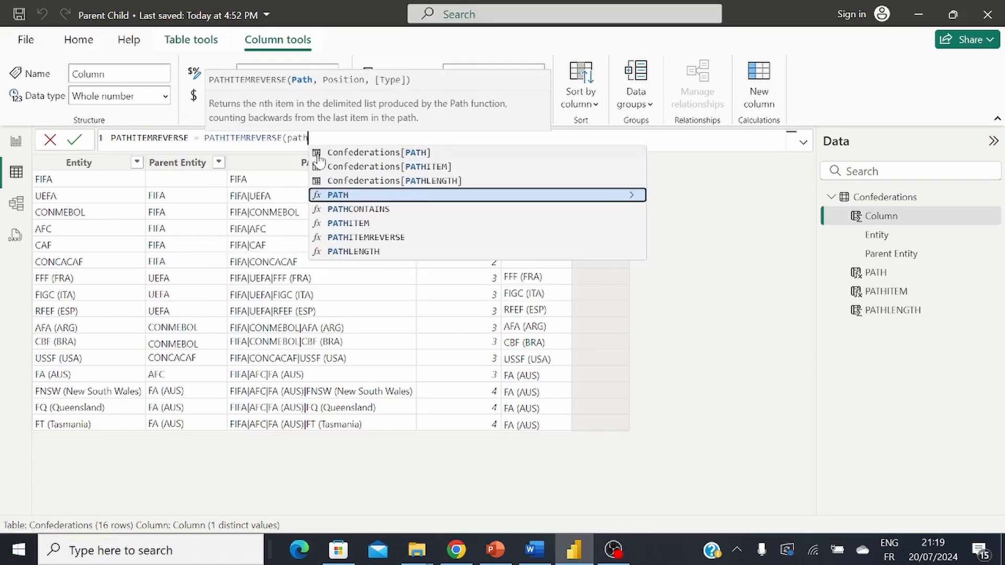
{"action": "left_click", "coordinate": [310, 157]}
{"action": "type", "text": ",3"}
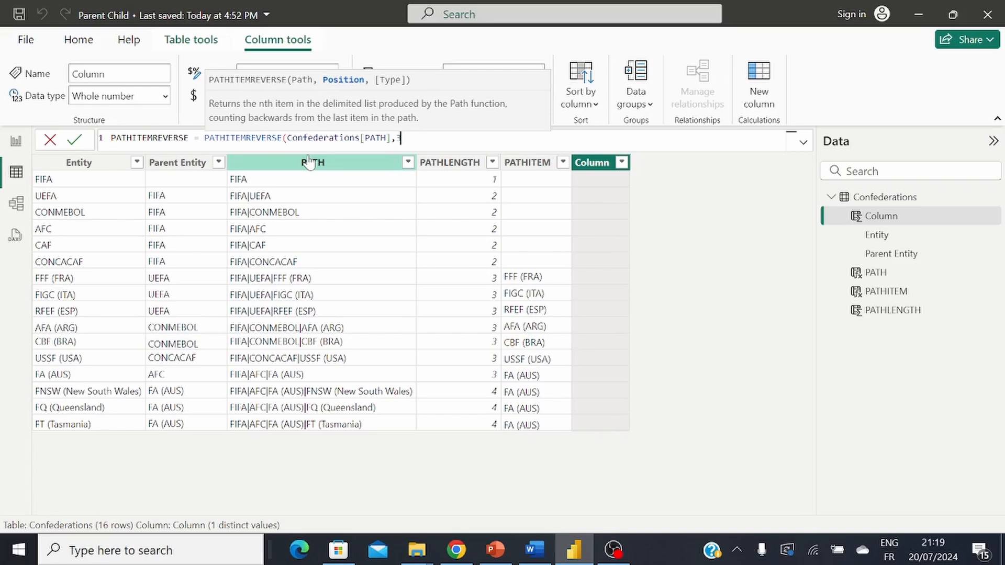
{"action": "type", "text": ")"}
{"action": "key", "text": "Return"}
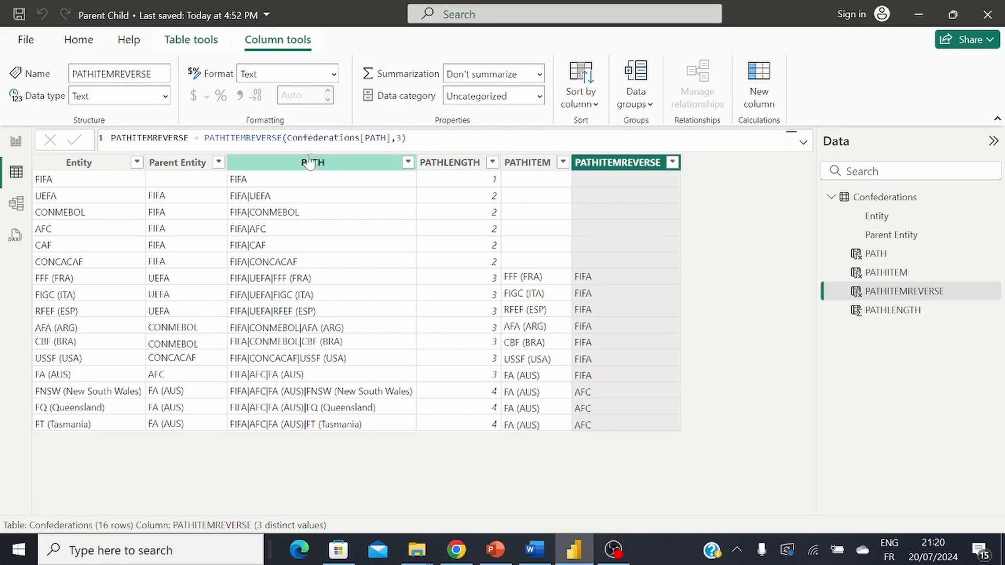
Add a calculated column PATHCONTAINS = PATHCONTAINS(Confederations[PATH], "AFC") to the Confederations table
{"action": "left_click", "coordinate": [759, 79]}
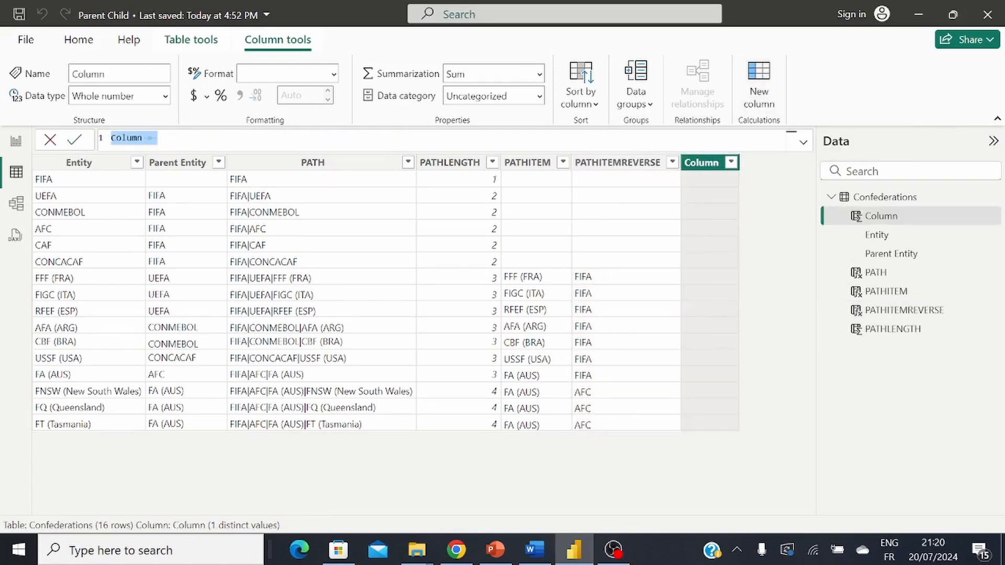
{"action": "type", "text": "PATHCONTAIN"}
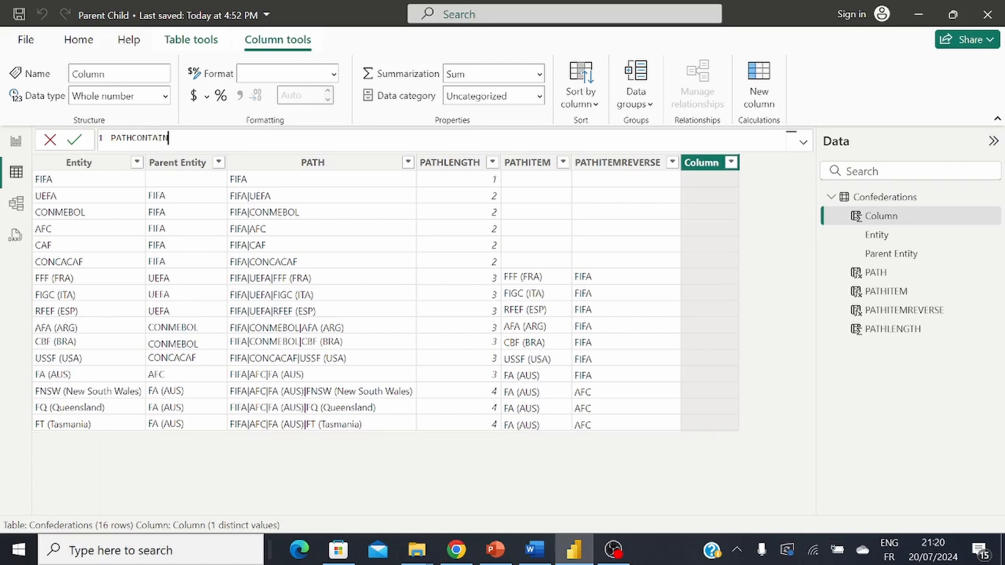
{"action": "type", "text": "S = PATH"}
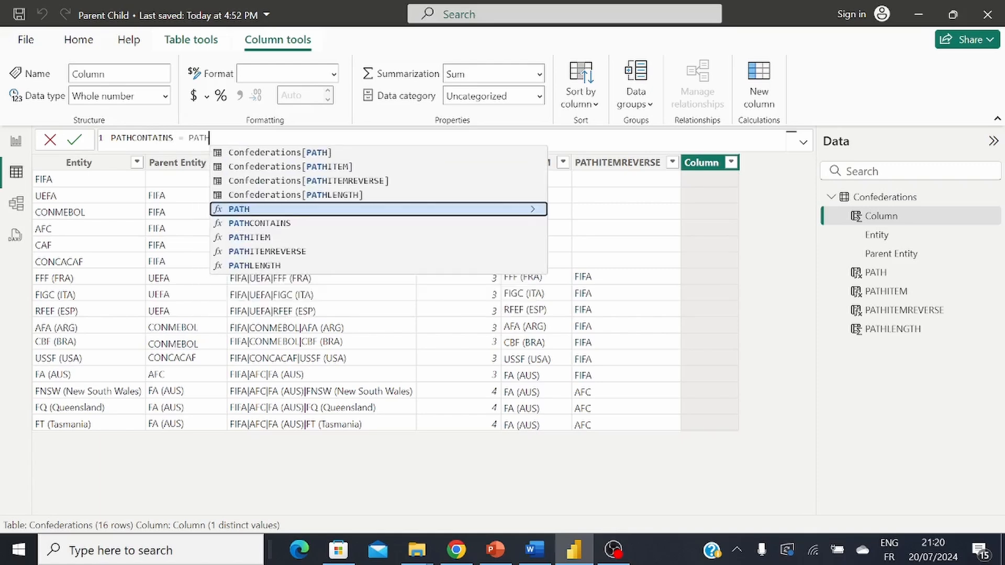
{"action": "key", "text": "Down"}
{"action": "key", "text": "Tab"}
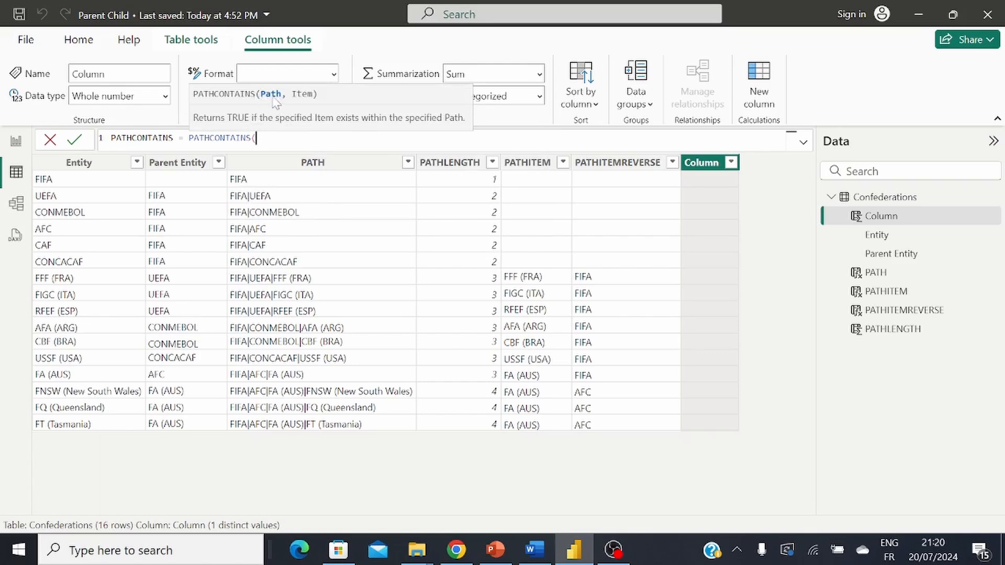
{"action": "type", "text": "Confederations[PATH],"}
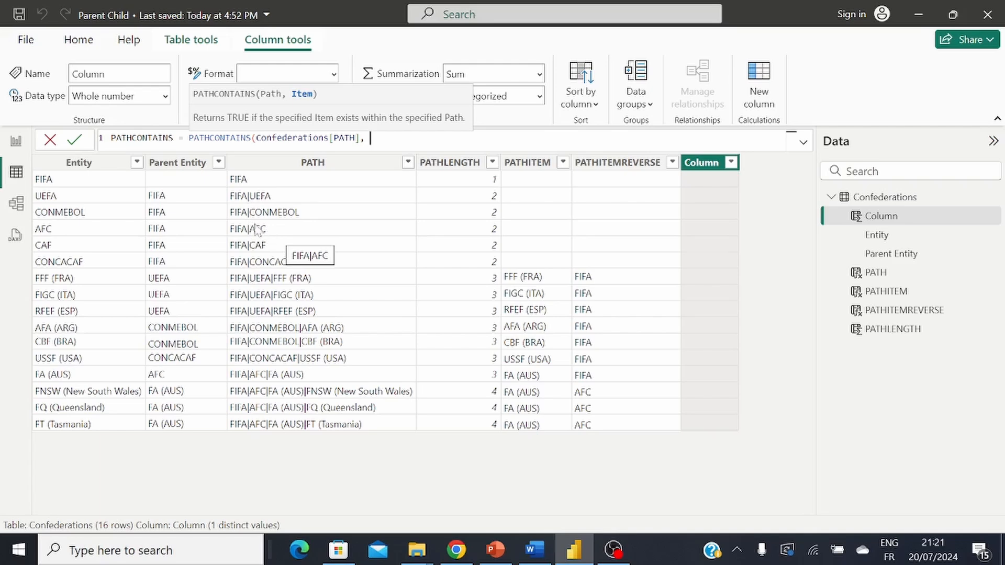
{"action": "type", "text": "\"AFC\")"}
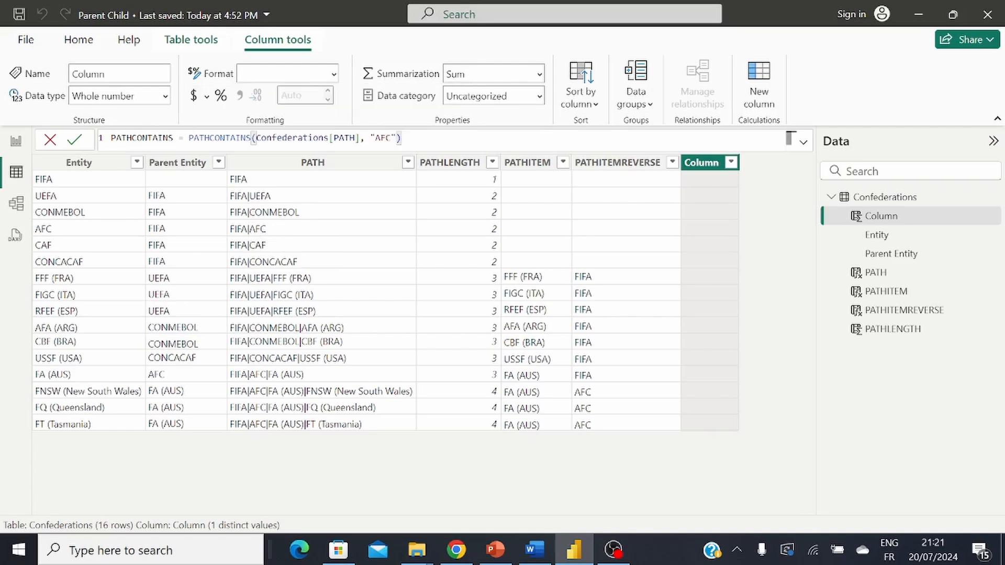
{"action": "key", "text": "Return"}
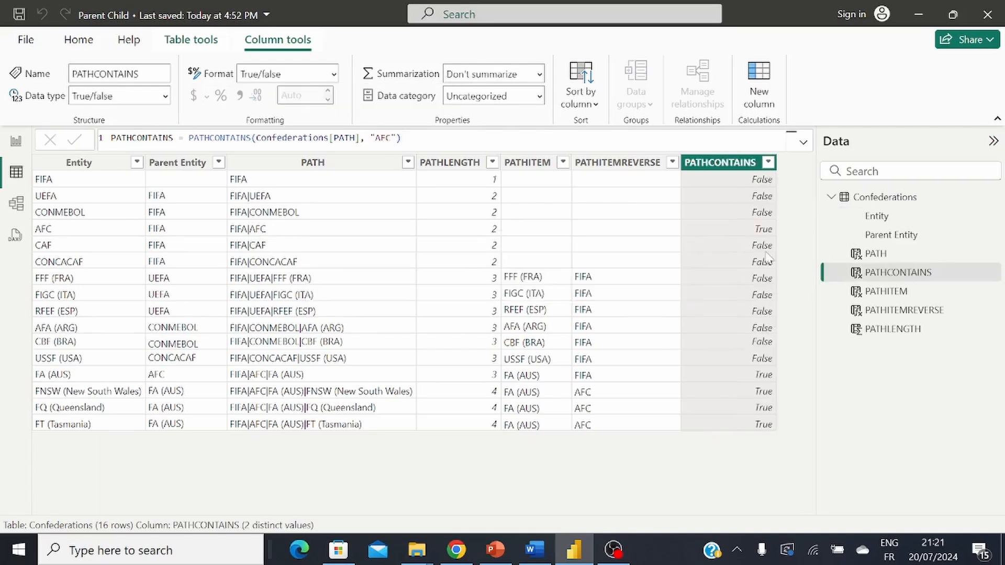